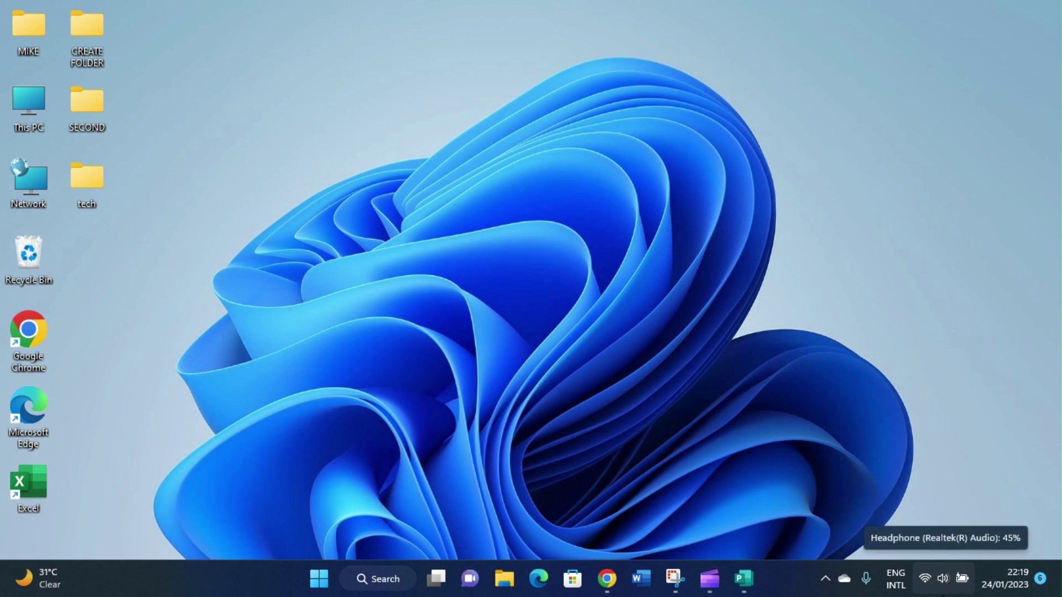
# - Open Quick Settings from the taskbar's network, volume and battery icons
pyautogui.click(958, 581)
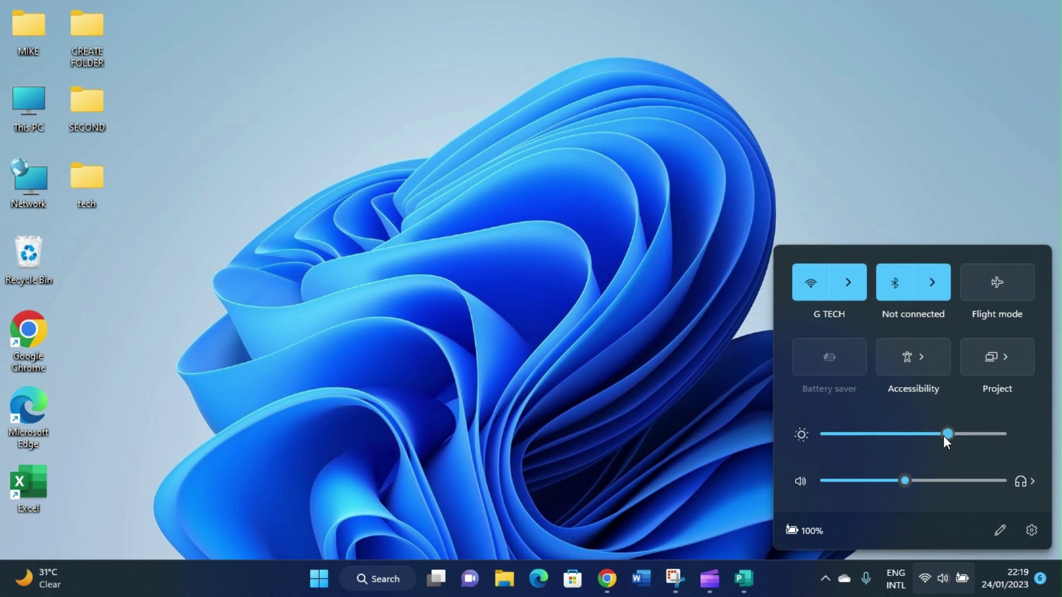
# - Lower the brightness slider from 70 to 0, then raise it back to about 69
pyautogui.moveTo(947, 434)
pyautogui.moveTo(946, 439); pyautogui.dragTo(836, 448)
pyautogui.moveTo(836, 449); pyautogui.dragTo(837, 449)
pyautogui.moveTo(840, 434); pyautogui.dragTo(818, 436)
pyautogui.click(823, 438)
pyautogui.moveTo(827, 434)
pyautogui.mouseDown()
pyautogui.moveTo(955, 440)
pyautogui.moveTo(928, 444)
pyautogui.moveTo(947, 446)
pyautogui.mouseUp()
# - Dismiss Quick Settings via an empty desktop area, leaving brightness around 69
pyautogui.click(626, 398)
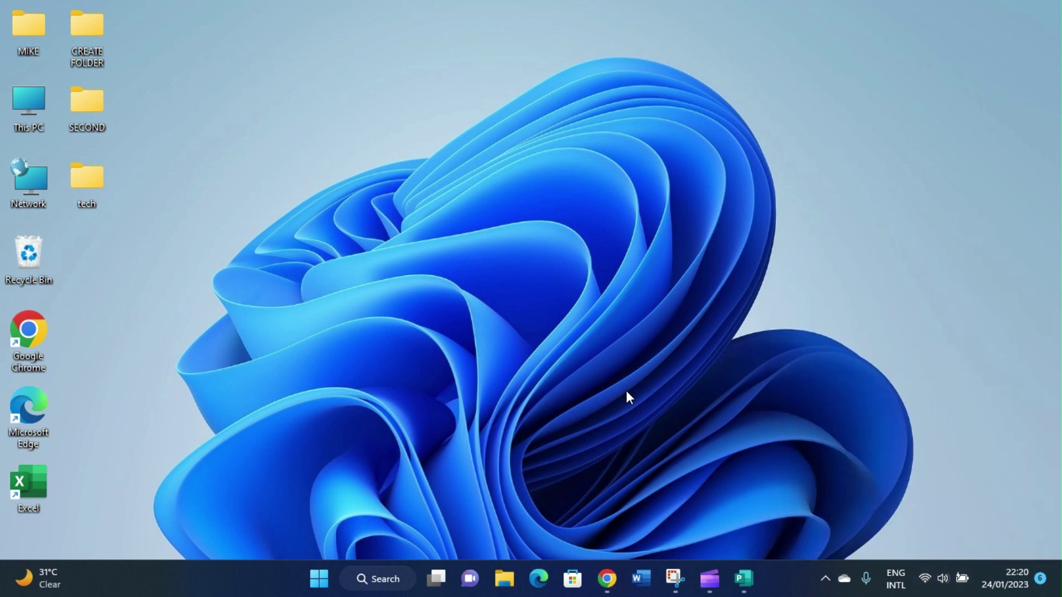